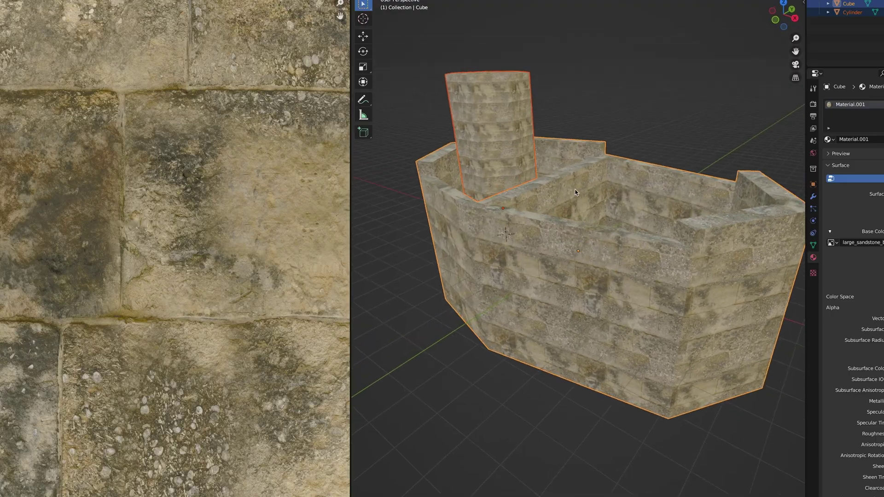
- Select all of the castle's UVs in Edit Mode and scale them for a denser sandstone texture
key("Tab")
key("alt+a")
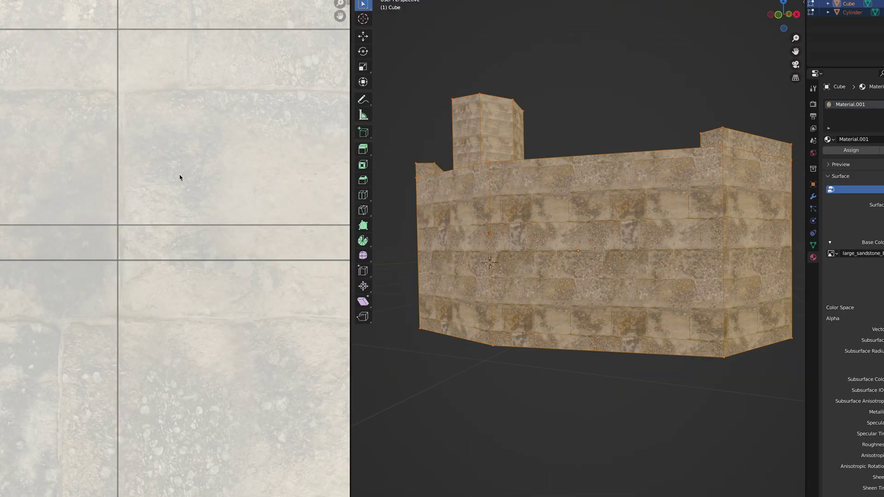
key("a")
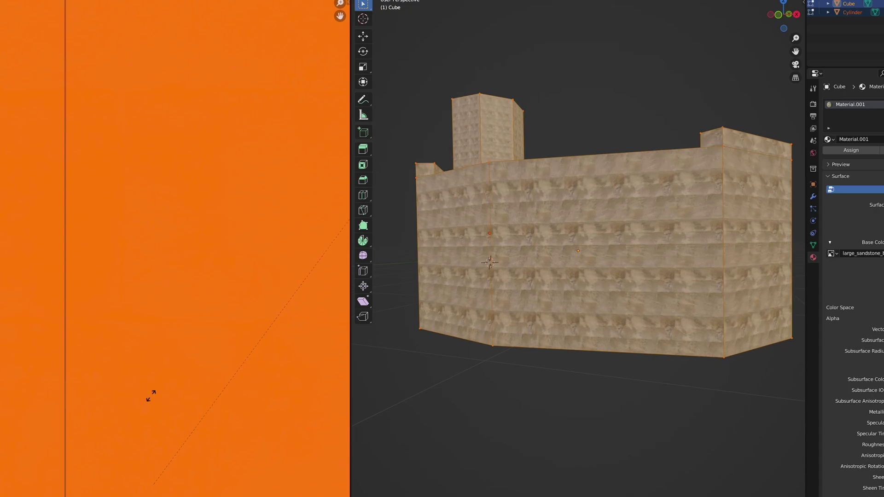
key("s")
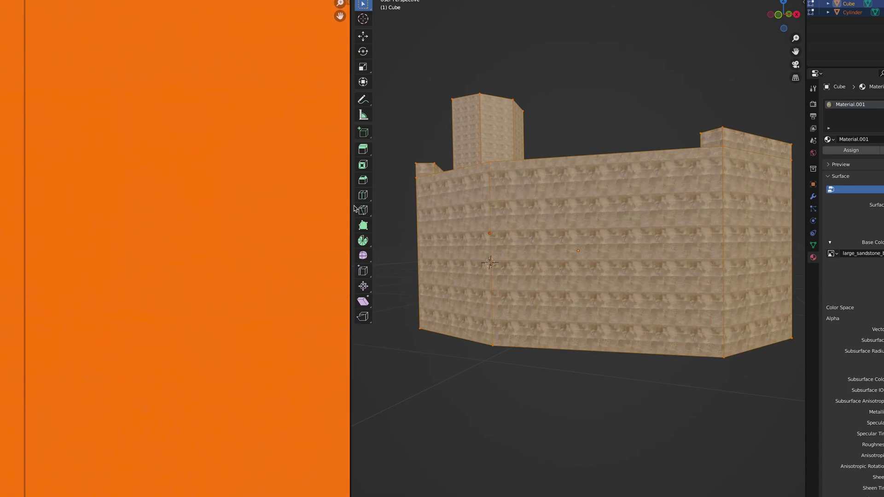
middle_click_drag(474, 179, 443, 184)
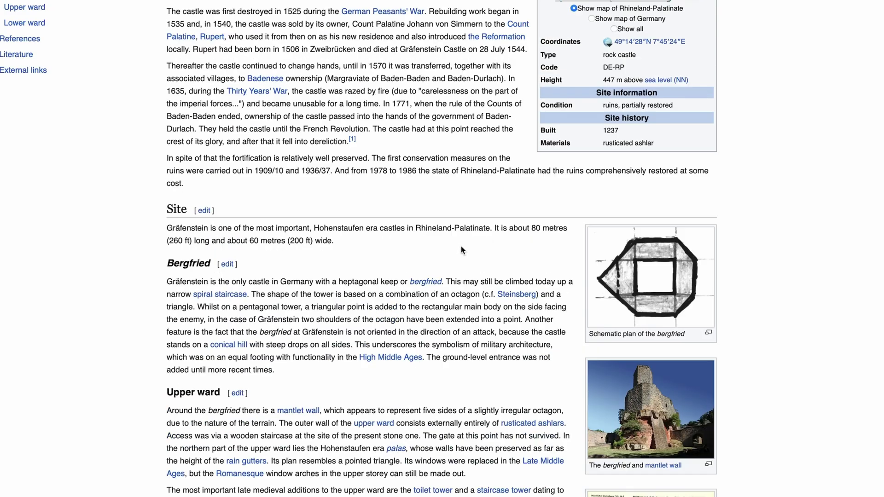
- Zoom the satellite map in on the Burg Gräfenstein marker, showing the castle hill and footpaths
scroll(462, 249, "up", 9)
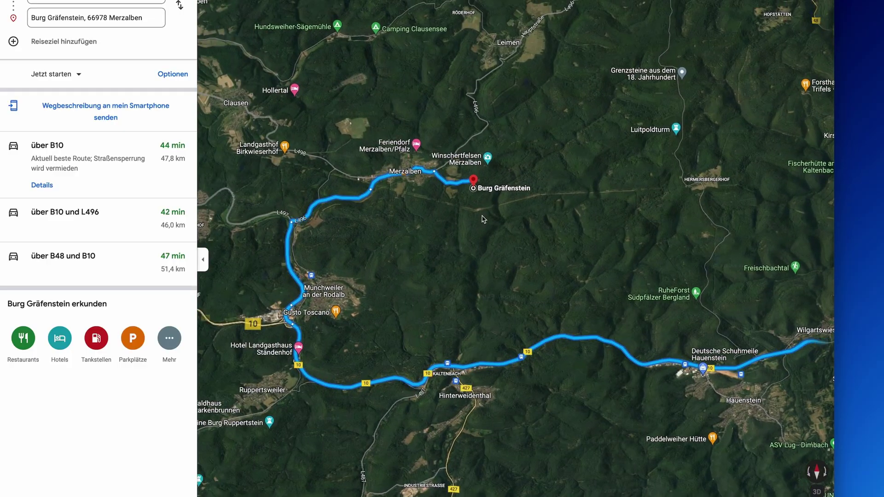
scroll(438, 205, "up", 5)
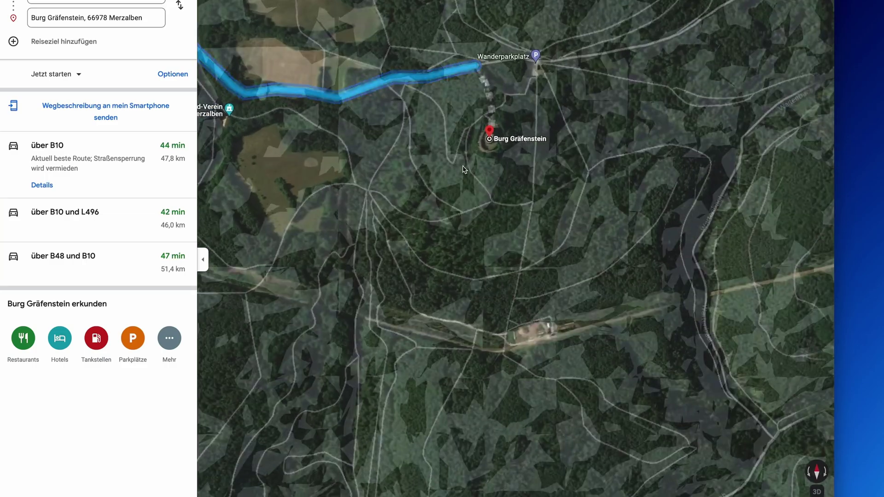
scroll(483, 241, "up", 5)
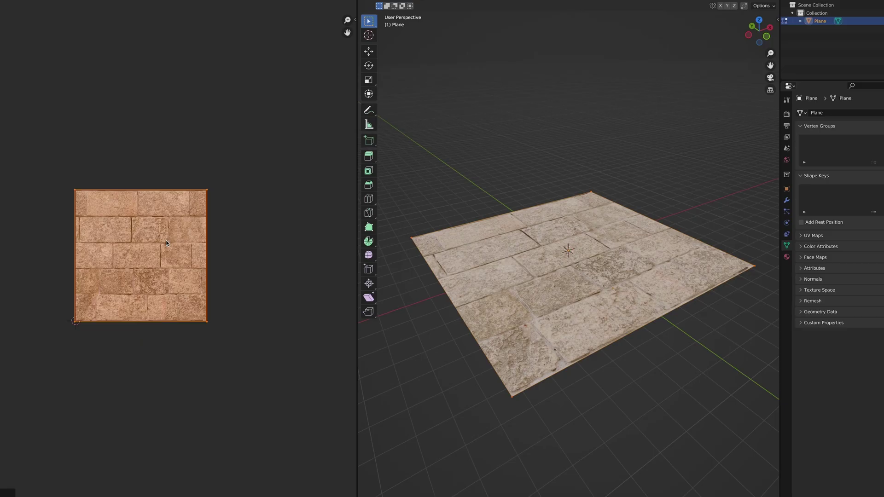
key("s")
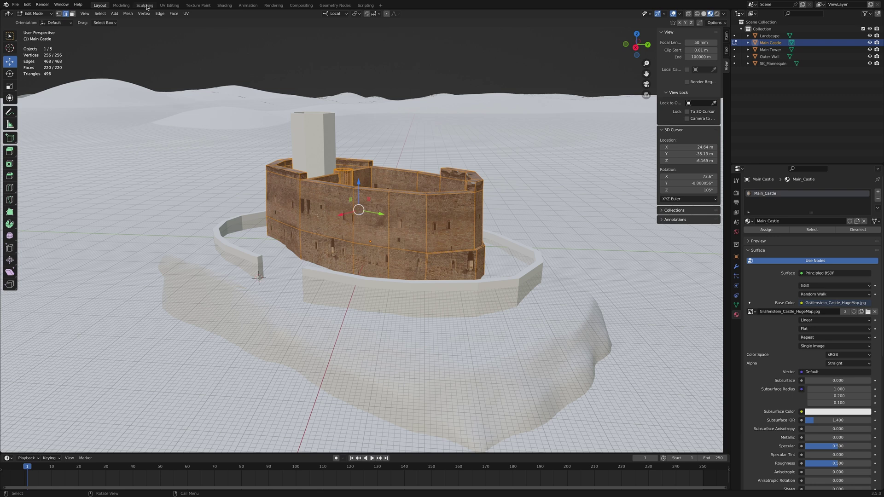
- Scale and move the Main Castle's UV islands in UV Editing to align the photo texture
left_click(170, 5)
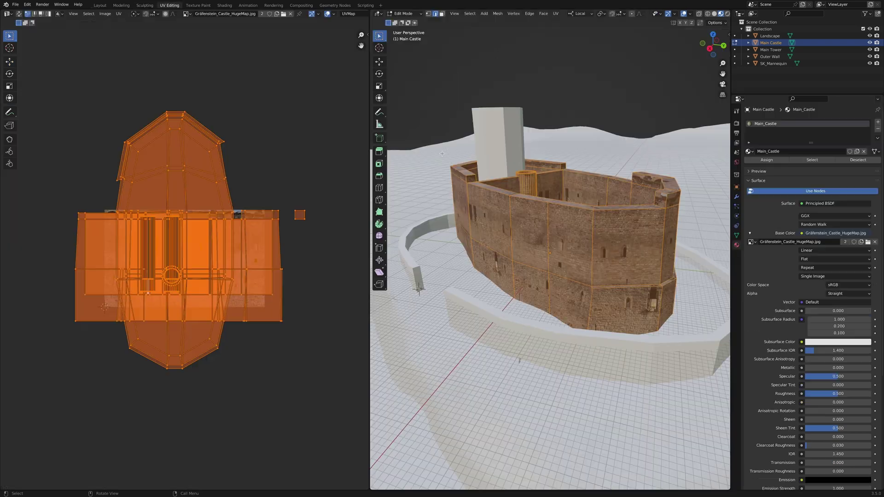
key("s")
key("g")
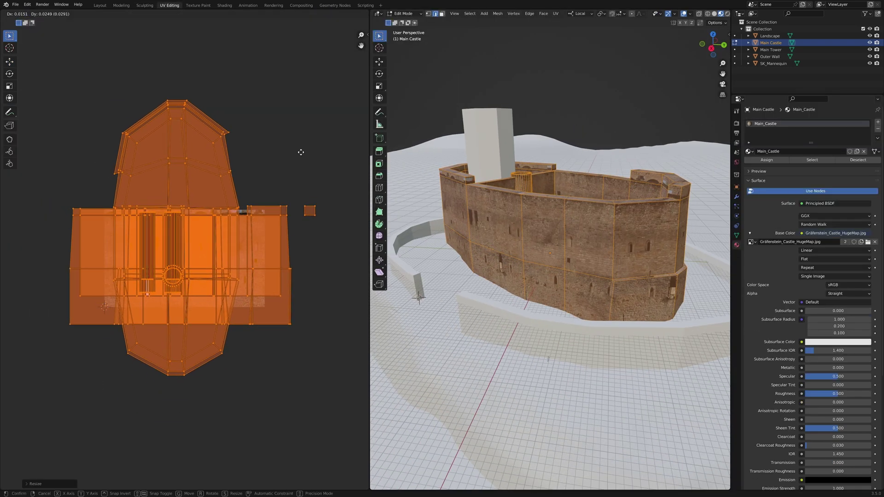
left_click(281, 151)
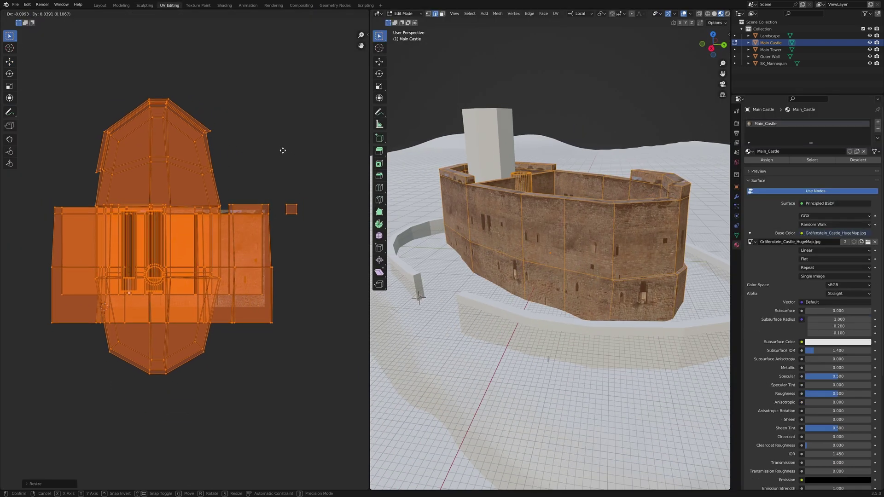
- Select the castle's wall and top-rim face loops, then confirm the heightmap render
middle_click_drag(507, 230, 472, 203)
key("alt+a")
scroll(471, 203, "up", 2)
left_click(472, 203, "alt")
left_click(471, 203, "alt")
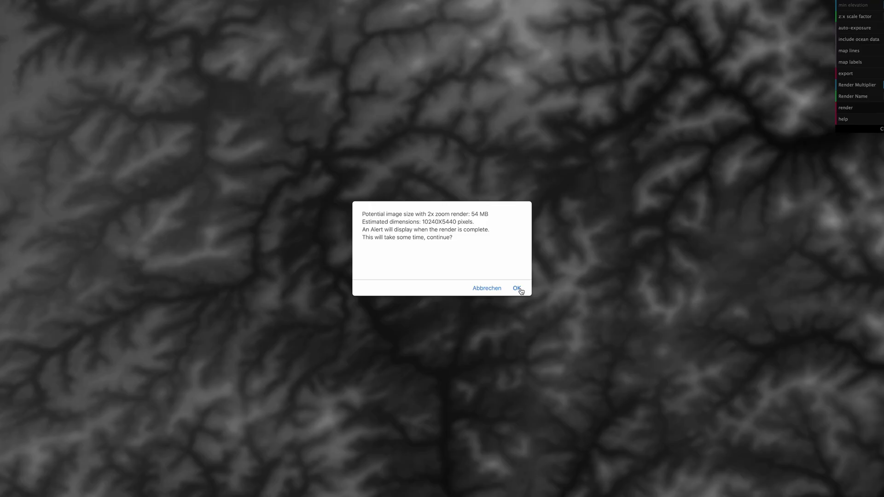
left_click(517, 288)
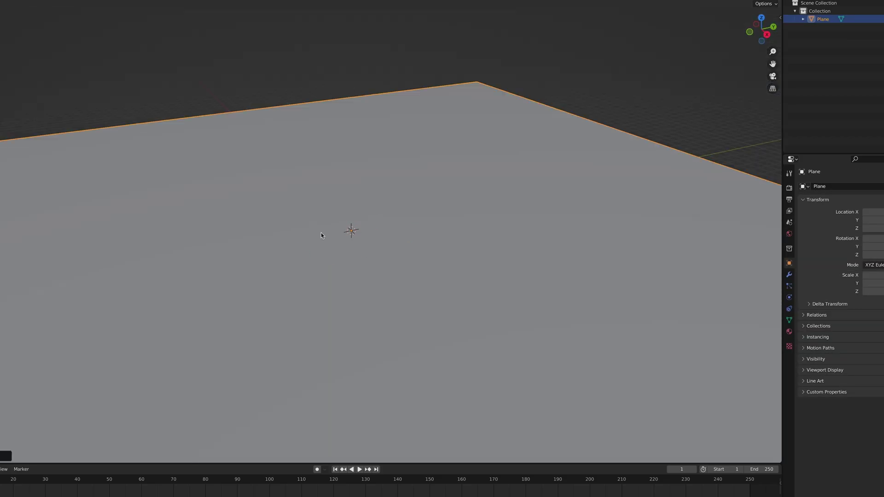
- Build the outer wall strip by extruding a plane's edges point by point around the castle
right_click(88, 254)
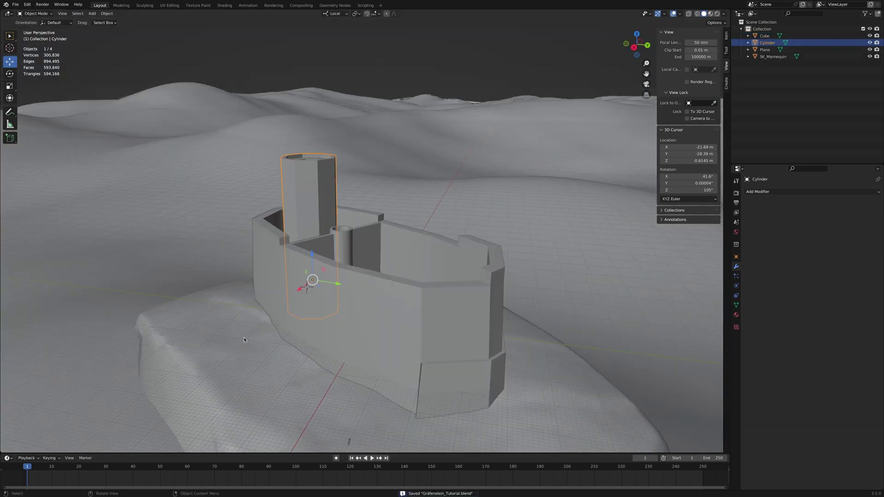
key("shift+a")
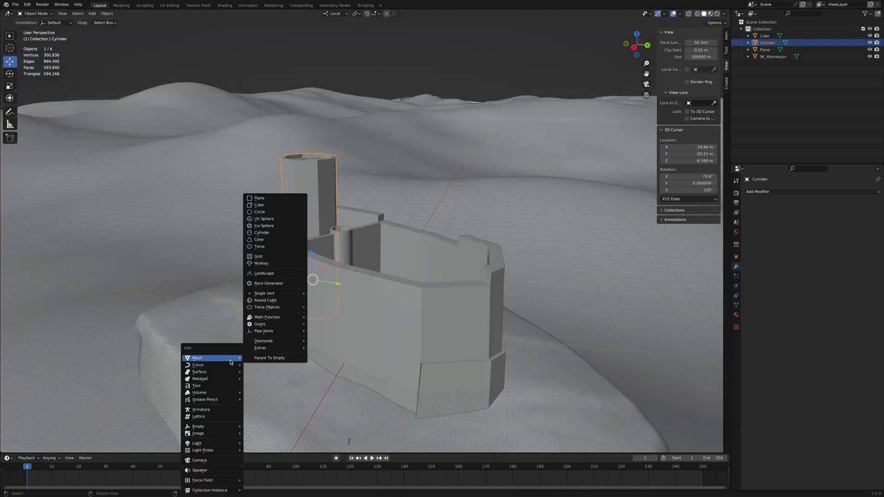
key("2")
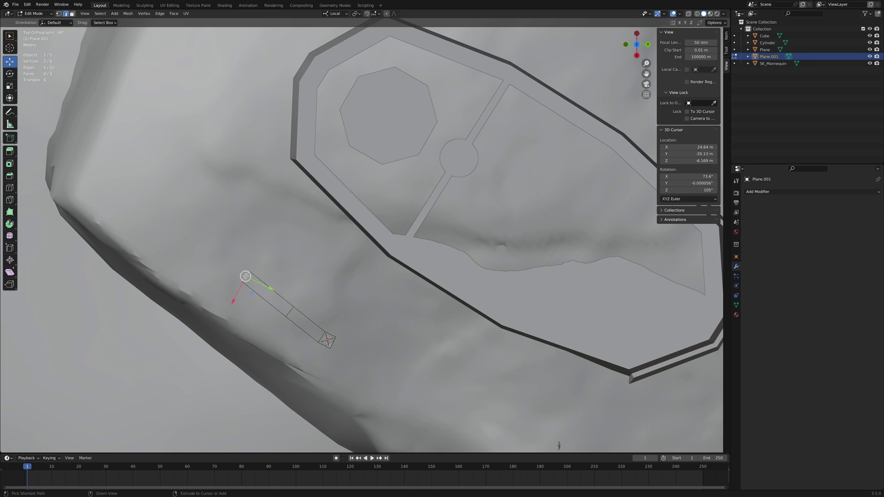
right_click(172, 107, "ctrl")
right_click(191, 54, "ctrl")
scroll(231, 152, "down", 3)
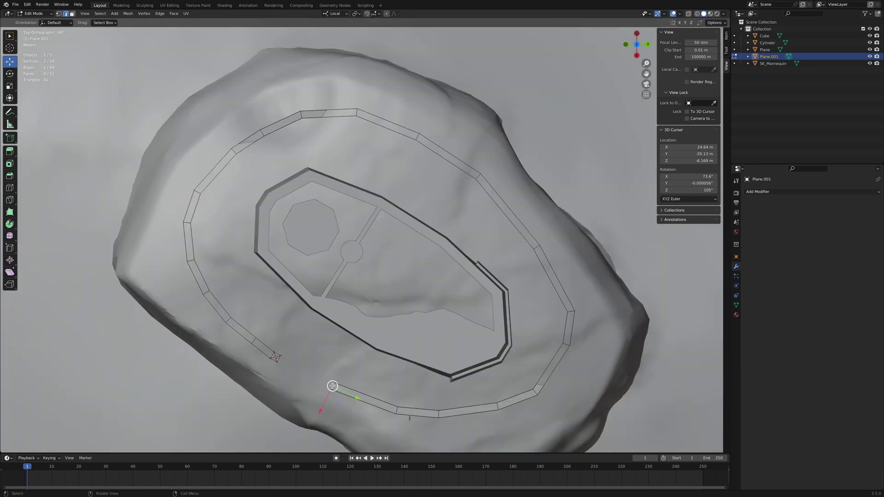
middle_click_drag(479, 332, 495, 267)
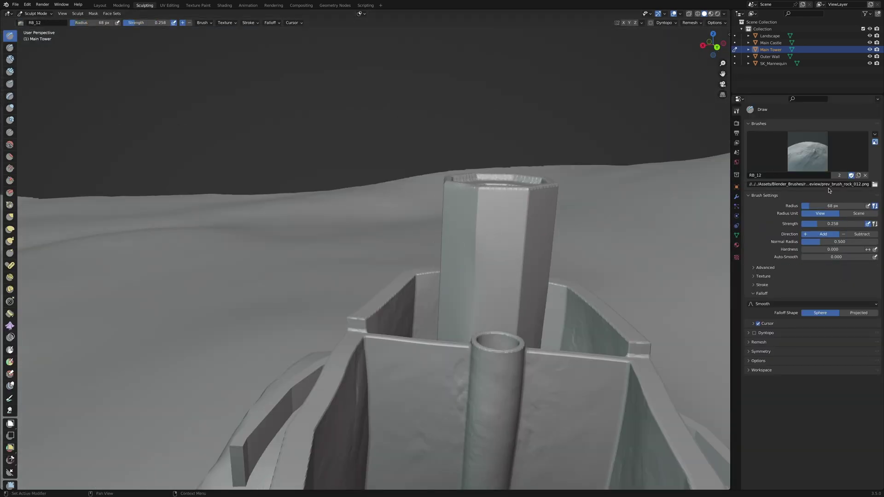
- Expand the Stroke settings of the RB rock brush for sculpting the Main Tower
left_click(753, 286)
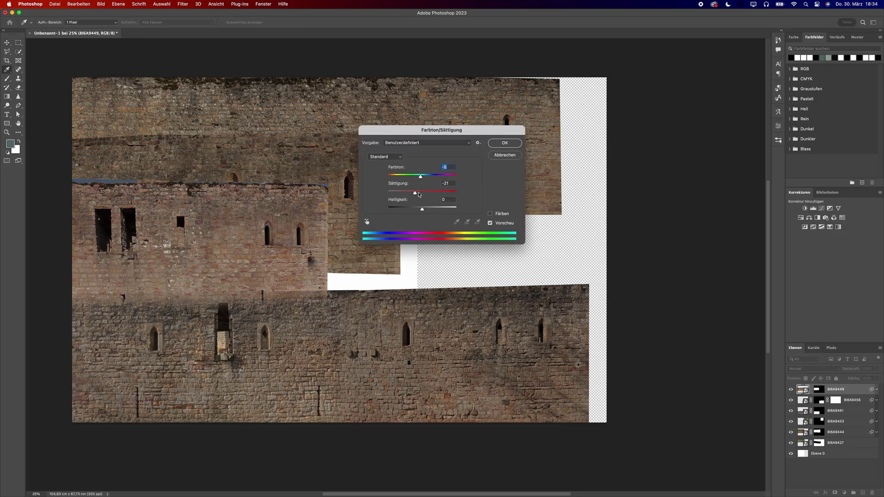
- Apply the desaturation and darken the wall layer's brightest tones with Levels
left_click(505, 143)
key("super+l")
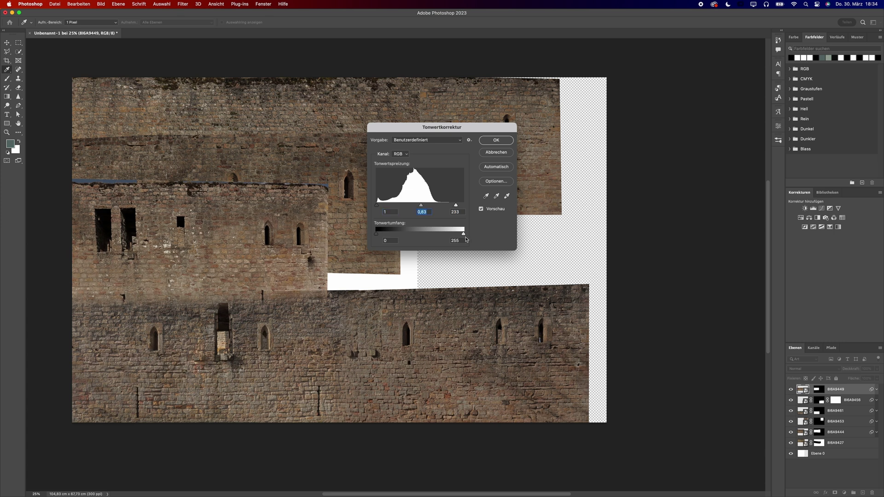
left_click_drag(464, 233, 464, 205)
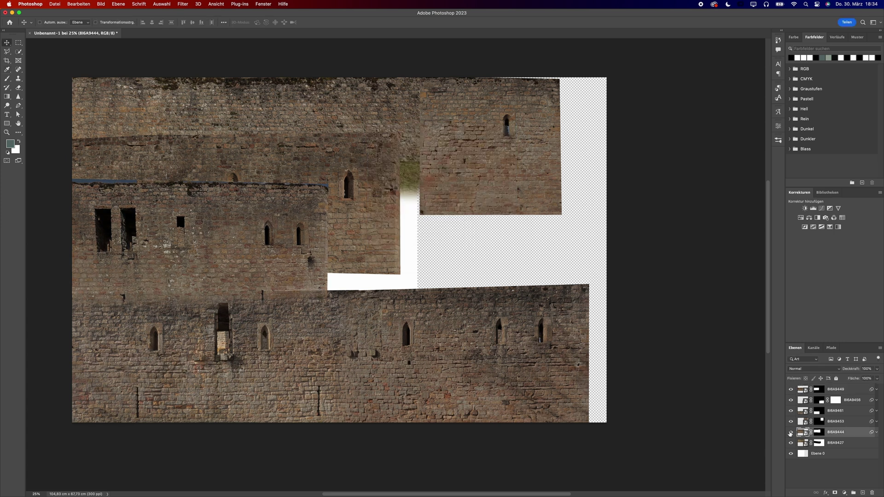
- Bring layer 8I6A9444 to the top and fit it into the right-hand gap at about 89.44%
key("super+shift+]")
left_click_drag(329, 218, 525, 245)
left_click_drag(260, 147, 295, 166)
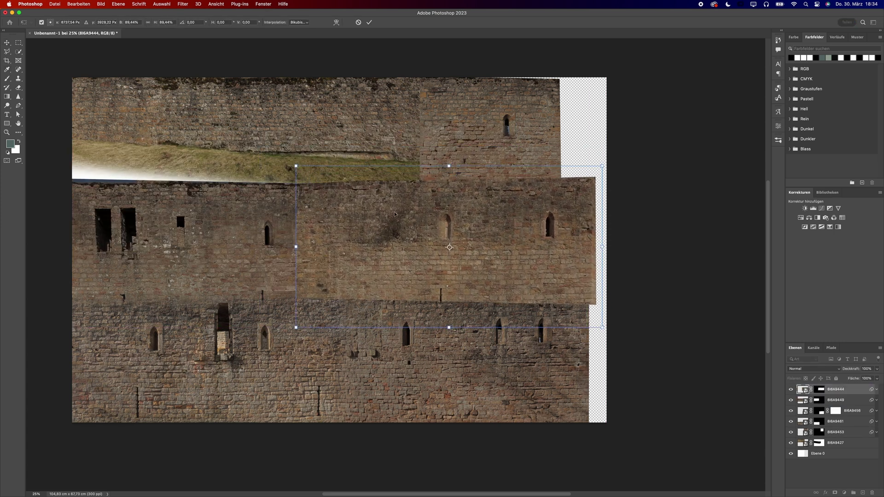
left_click_drag(445, 245, 434, 241)
key("Return")
- Paint the layer mask with a large soft brush to blend away the photo's hard edge
key("b")
right_click(497, 306)
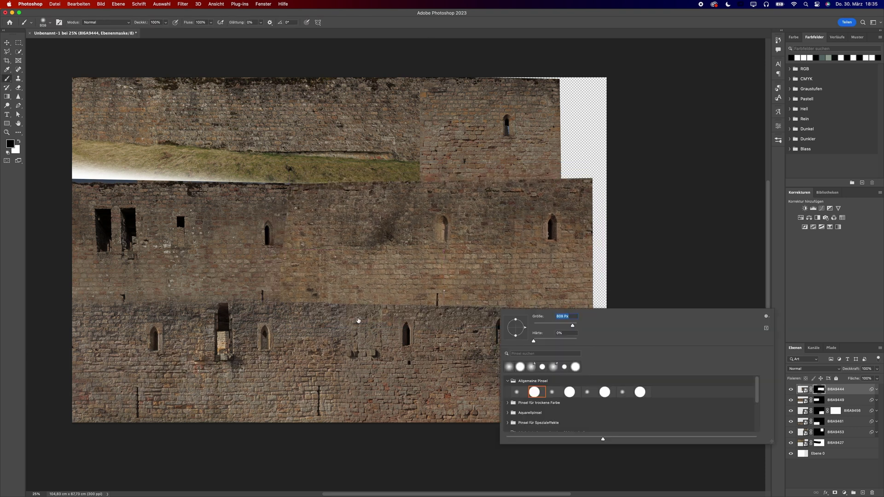
key("Escape")
left_click_drag(330, 198, 340, 188)
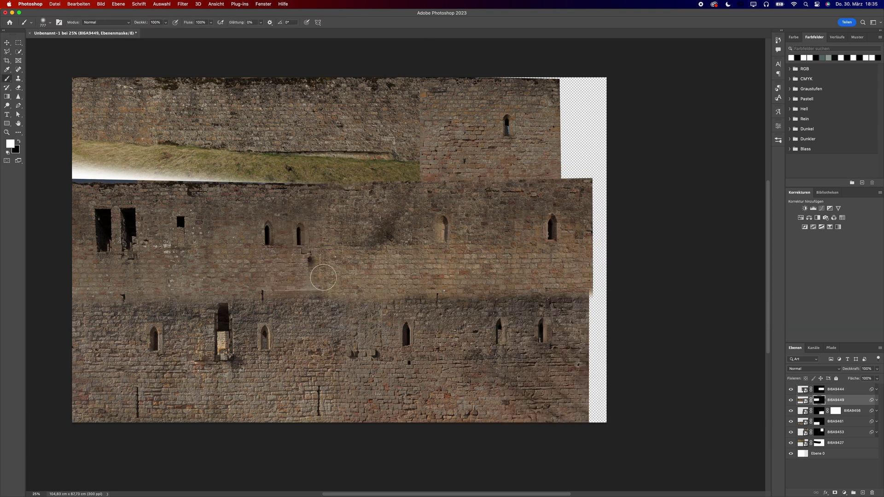
- Lower the layer's saturation to -22 with Hue/Saturation
key("alt+]")
key("super+u")
left_click_drag(422, 191, 416, 194)
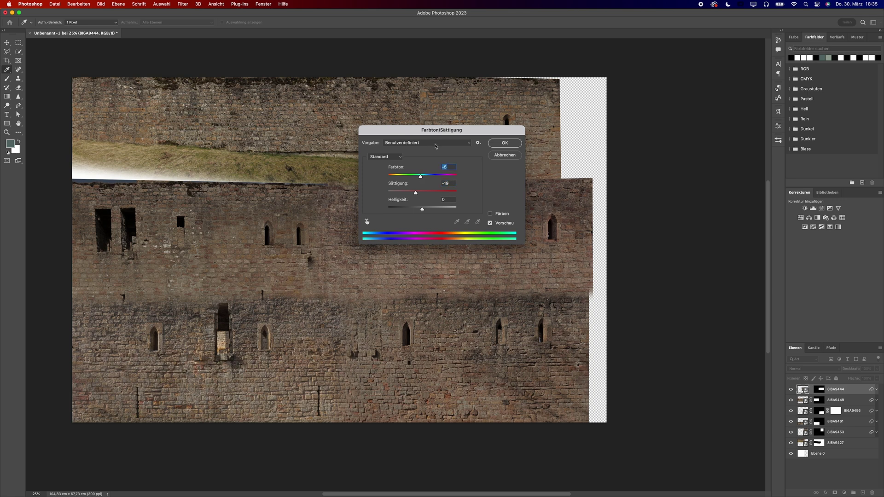
left_click_drag(436, 146, 613, 145)
left_click_drag(594, 192, 592, 191)
left_click(677, 144)
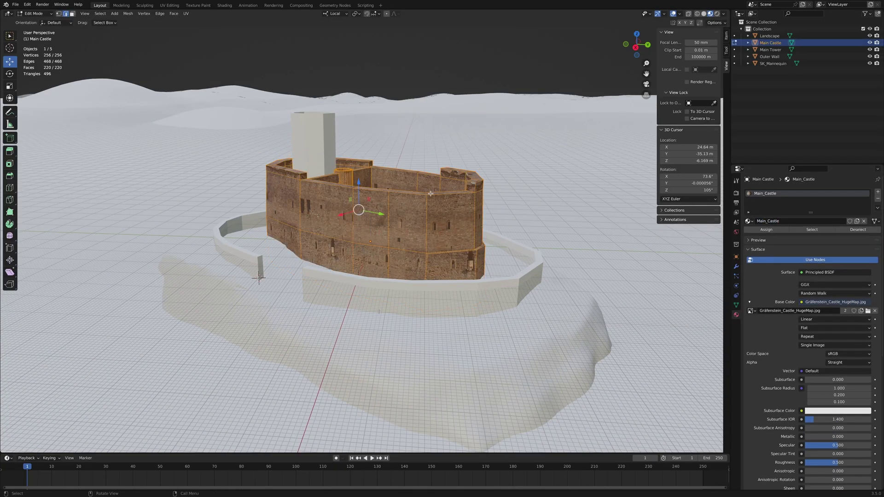
- Load Gräfenstein_Castle_HugeMap.jpg as the castle's texture and scale its UVs to fit the image
left_click(170, 6)
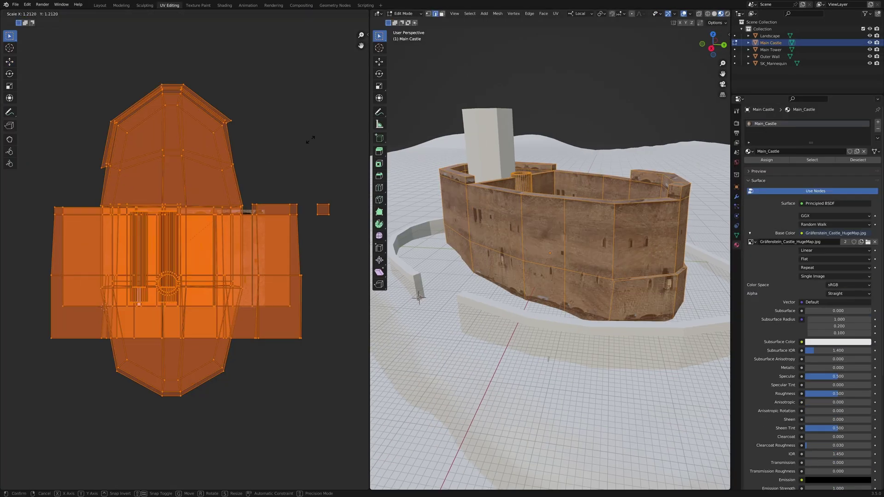
key("s")
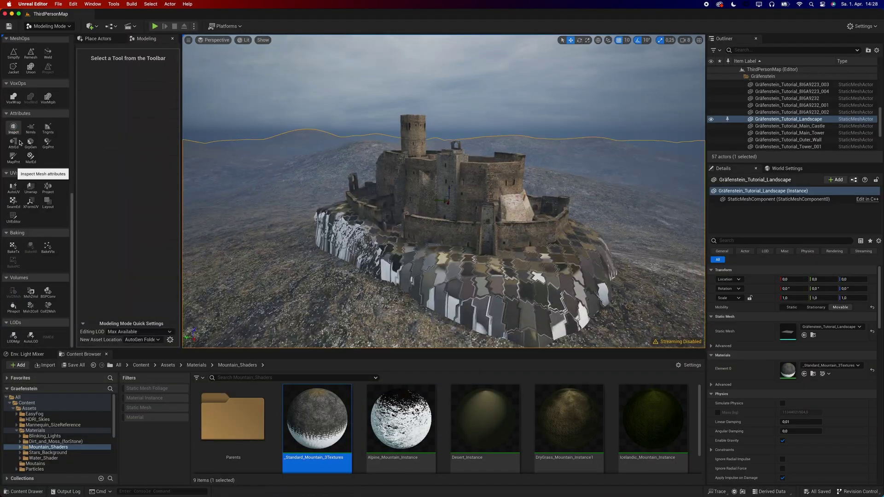
- Place a volcanic cliff rock mesh on the hill and start rotating it into position
left_click(48, 187)
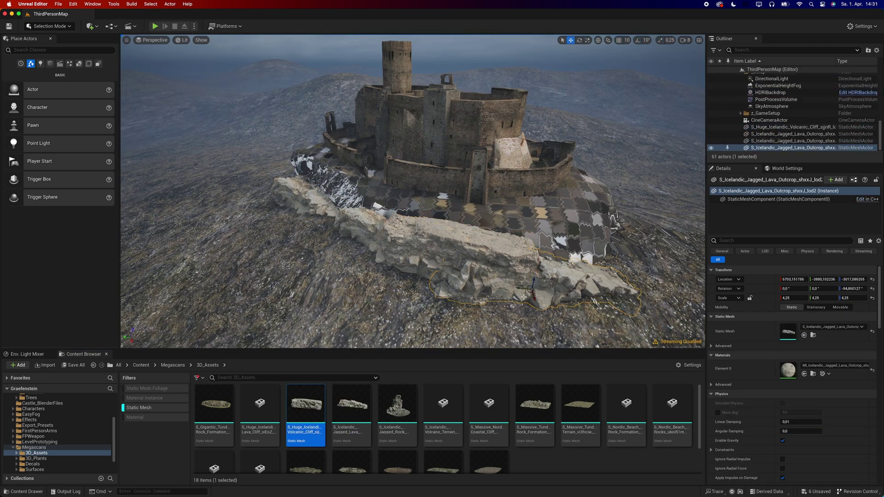
left_click(260, 405)
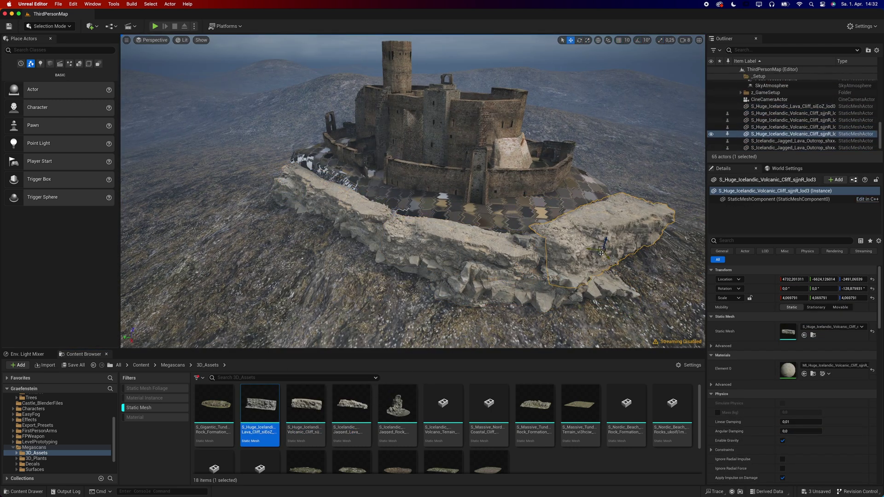
key("e")
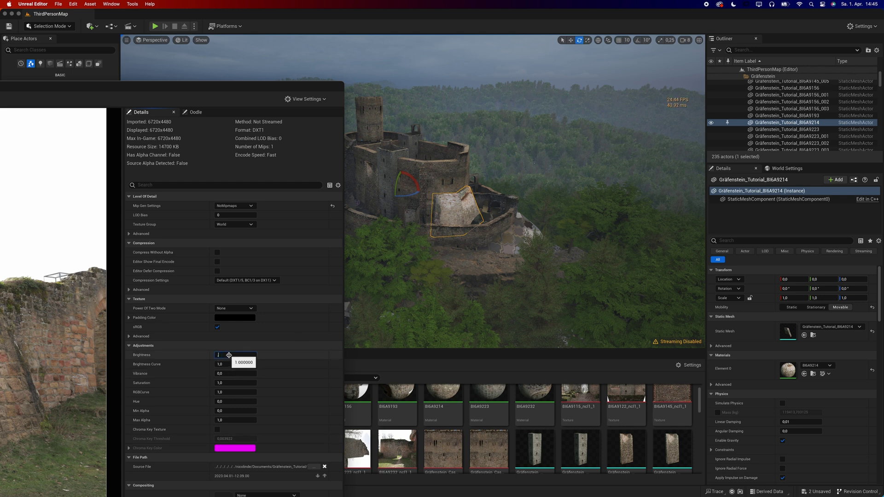
- Set the texture's Brightness to 0,5 and its Brightness Curve to 1,1
type("0,5")
key("Return")
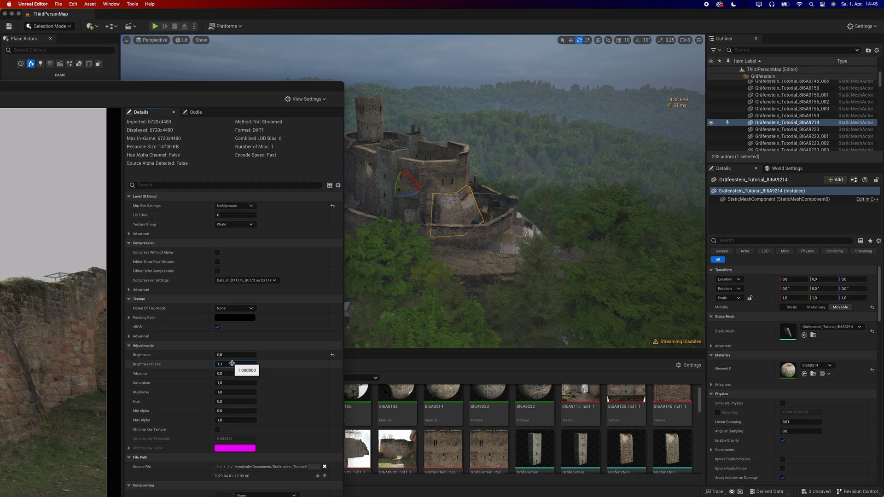
key("Return")
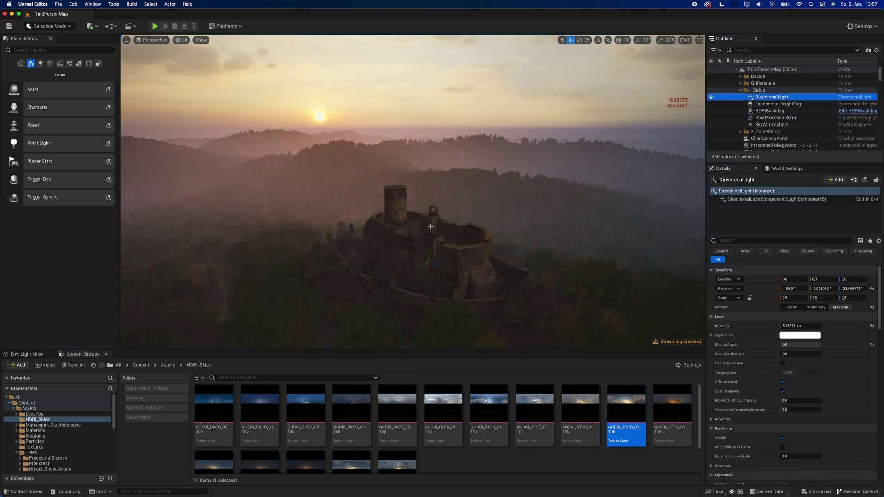
- Choose a different sunset HDRI for the sky backdrop
left_click(398, 462)
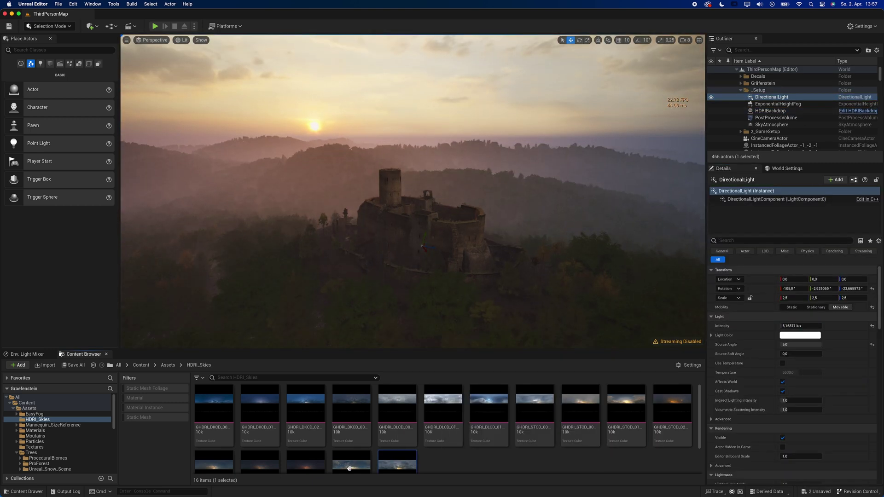